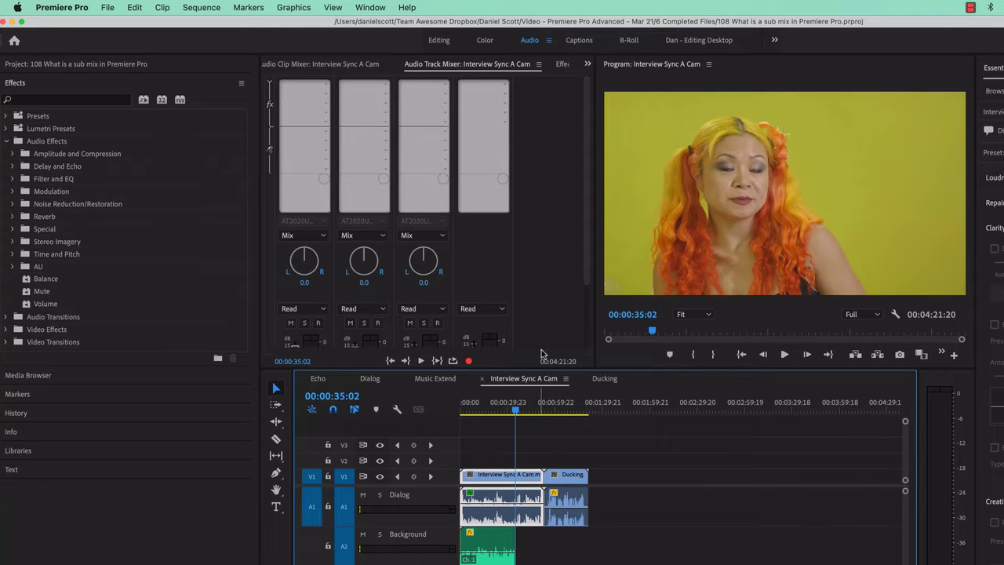
- Collapse the mixer's effects and sends area and add an audio submix track to the Interview Sync A Cam sequence
{"action": "left_click", "coordinate": [471, 263]}
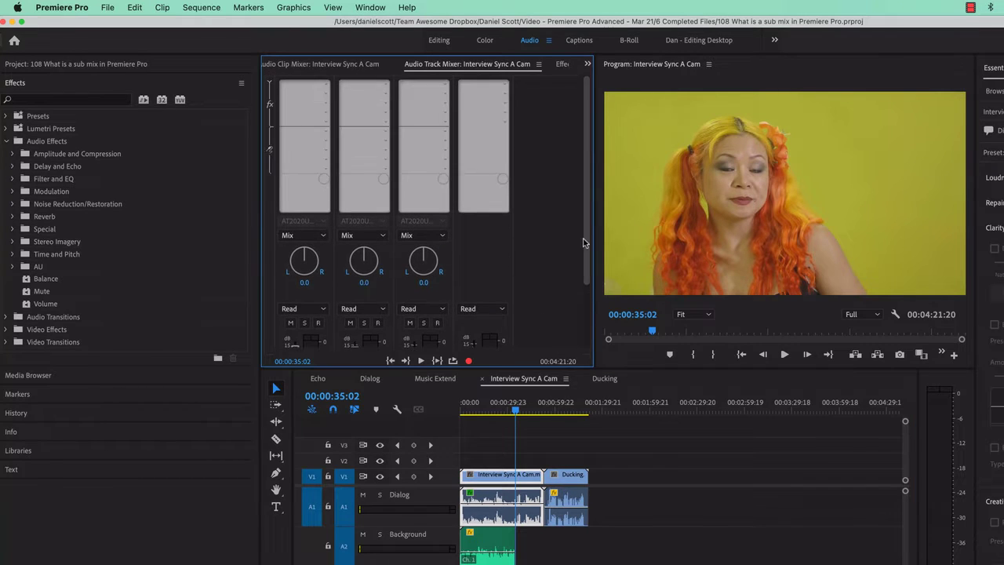
{"action": "left_click", "coordinate": [270, 83]}
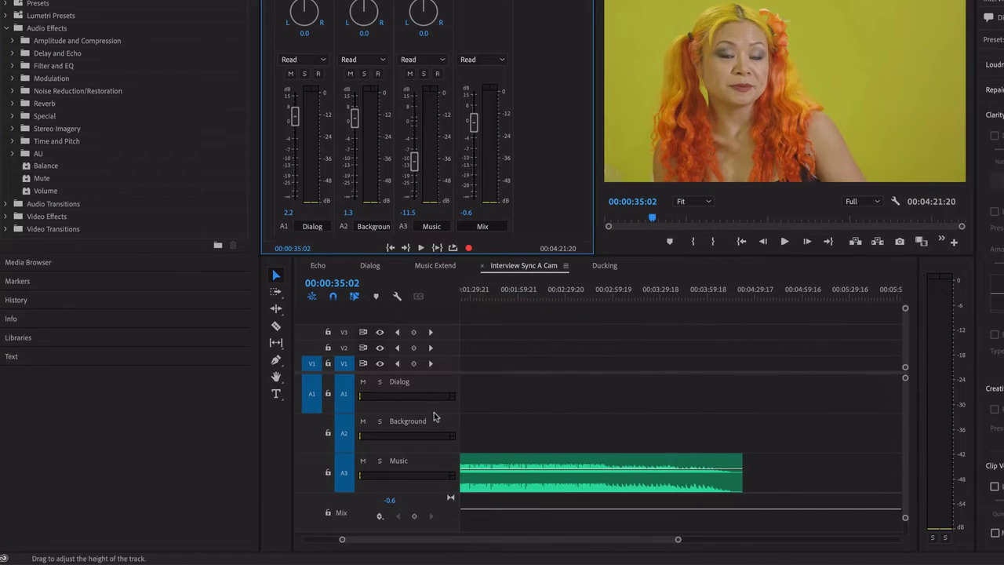
{"action": "right_click", "coordinate": [440, 388]}
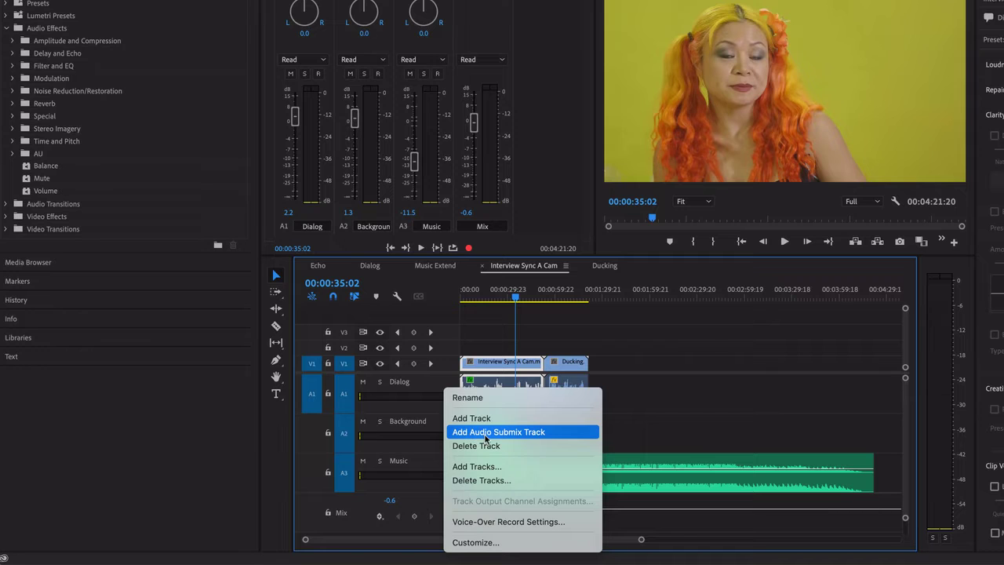
{"action": "left_click", "coordinate": [525, 441]}
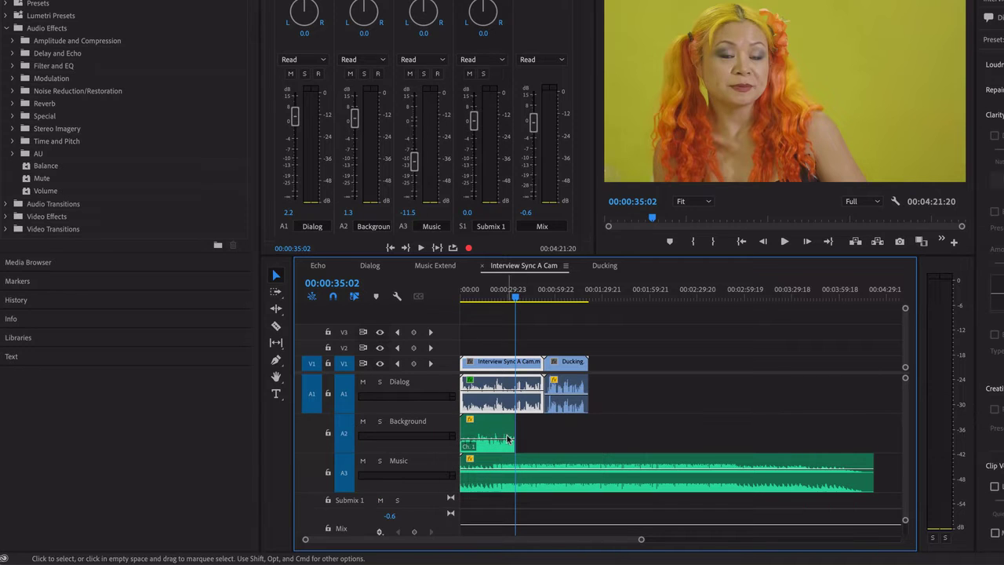
{"action": "scroll", "coordinate": [661, 445], "scroll_direction": "down", "scroll_amount": 3}
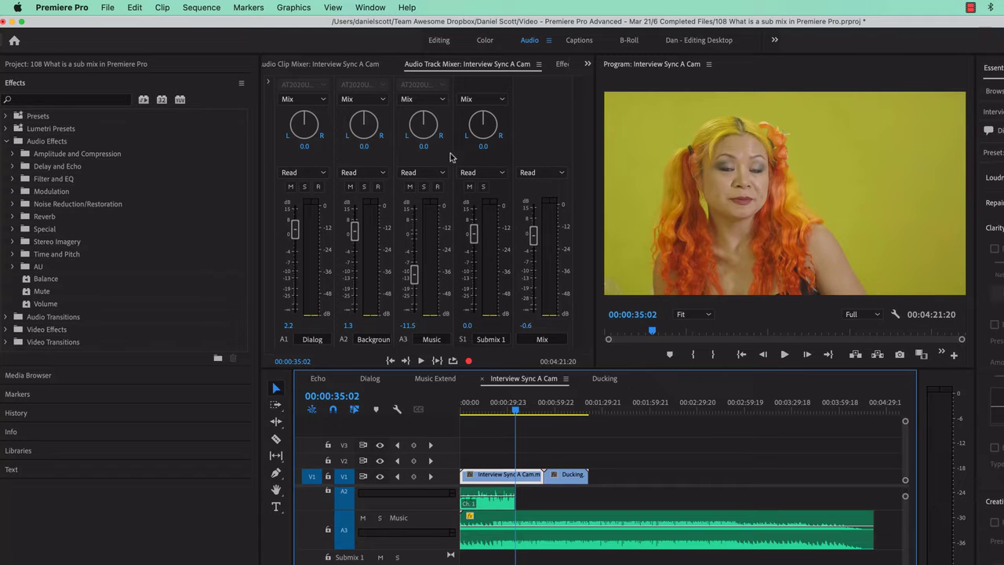
- Rename the new submix track as Reverb Submix
{"action": "left_click", "coordinate": [488, 341]}
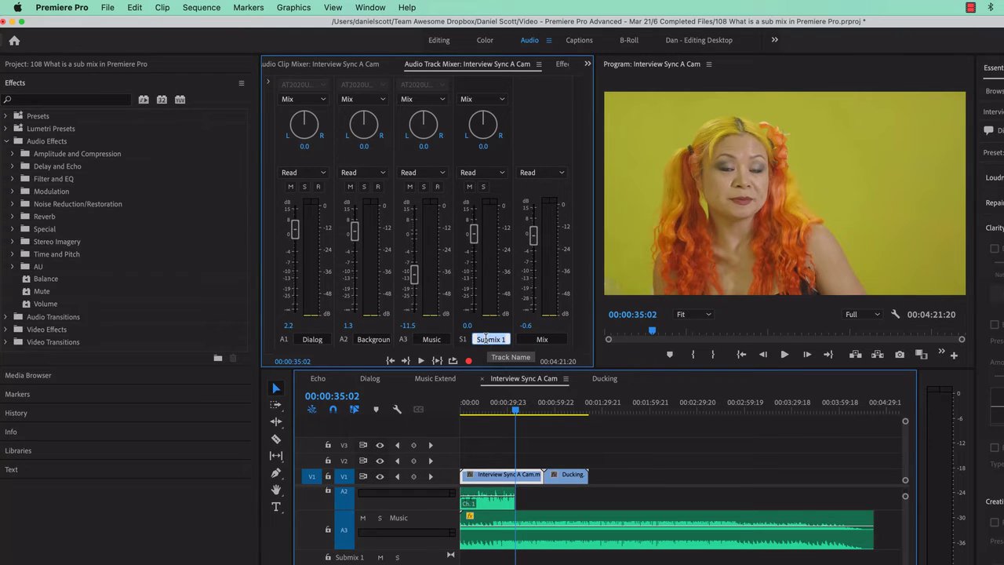
{"action": "left_click", "coordinate": [477, 339]}
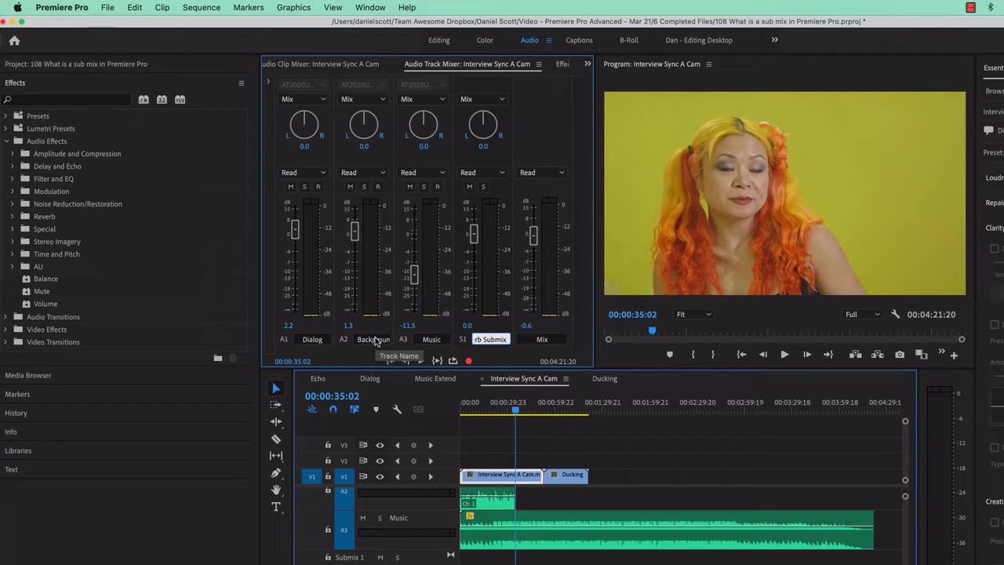
{"action": "key", "text": "Return"}
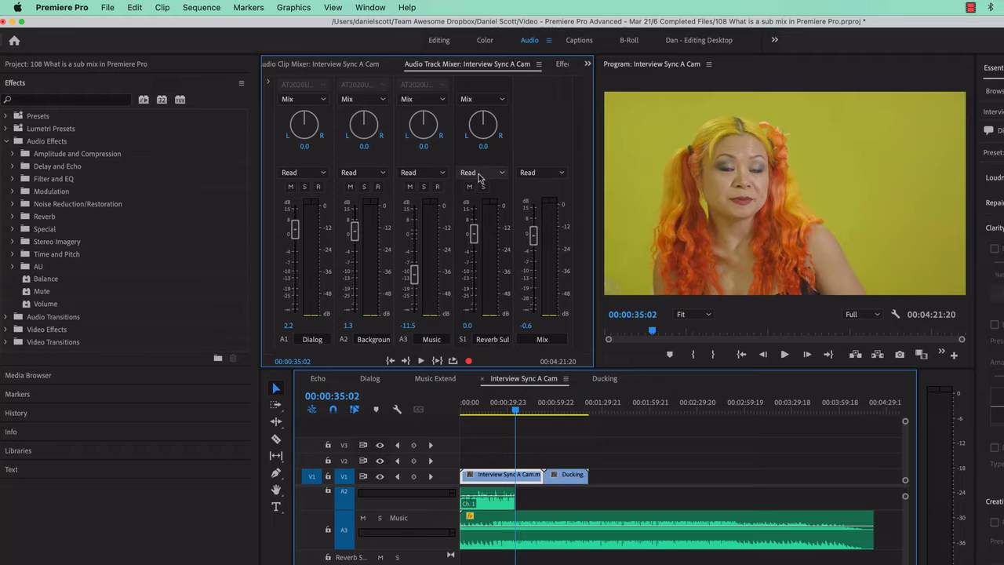
- Route the output of the Background and Music tracks to Reverb Submix
{"action": "left_click", "coordinate": [372, 101]}
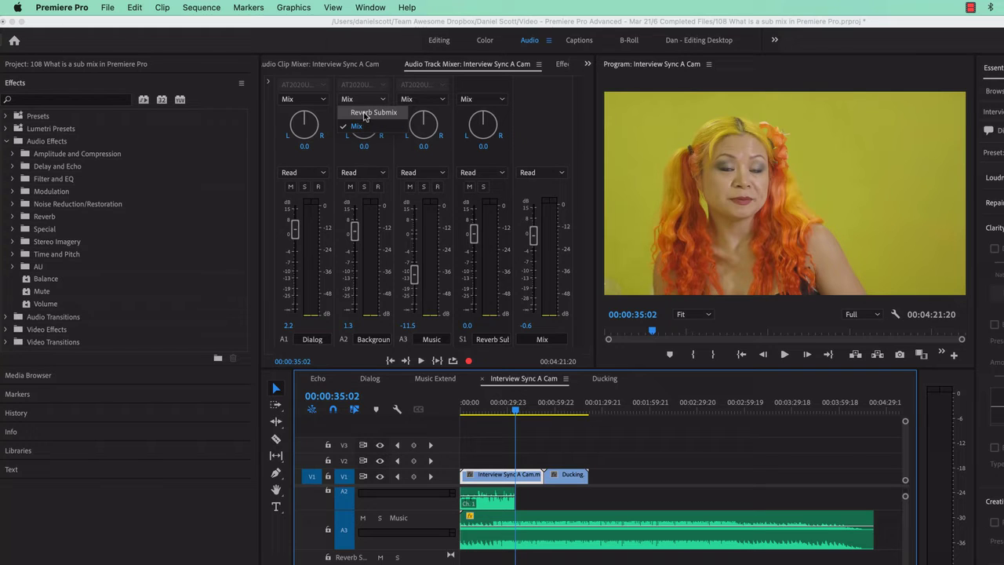
{"action": "left_click", "coordinate": [369, 113]}
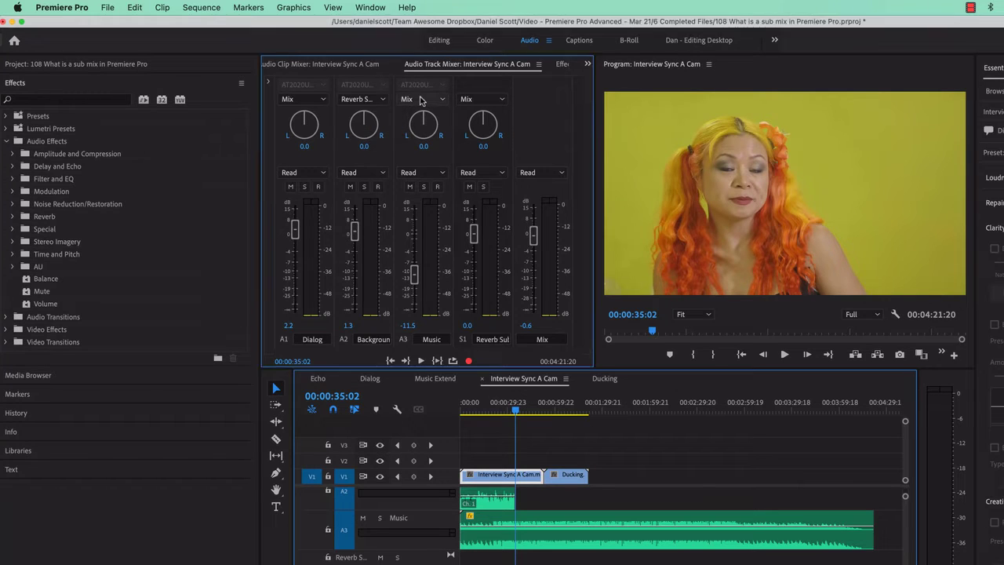
{"action": "left_click", "coordinate": [424, 99]}
{"action": "left_click", "coordinate": [433, 112]}
- Play the sequence from the start and test the Reverb Submix level, lowering it fully and raising it to -3.9 dB
{"action": "left_click_drag", "start_coordinate": [515, 409], "coordinate": [461, 409]}
{"action": "key", "text": "space"}
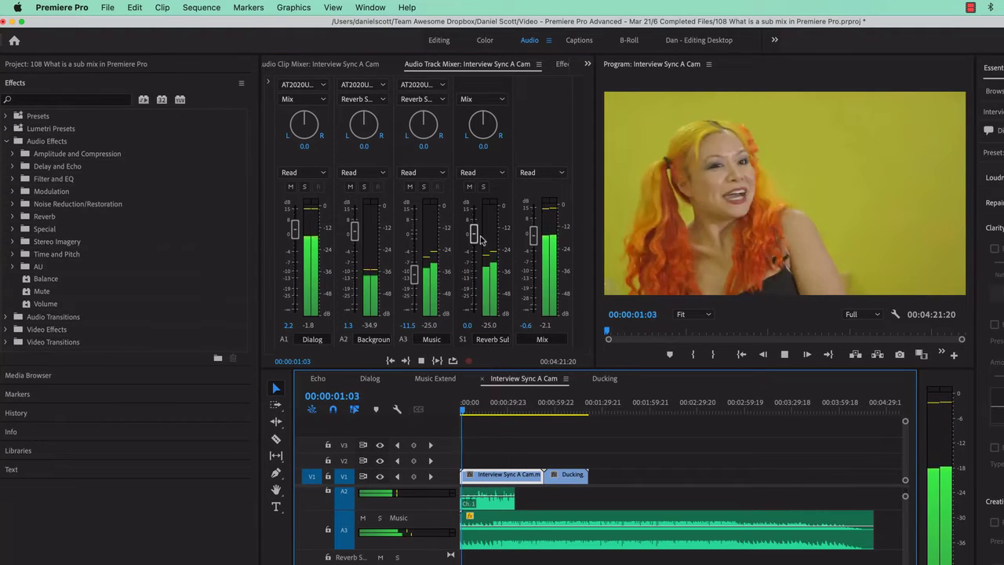
{"action": "left_click_drag", "start_coordinate": [477, 237], "coordinate": [474, 309]}
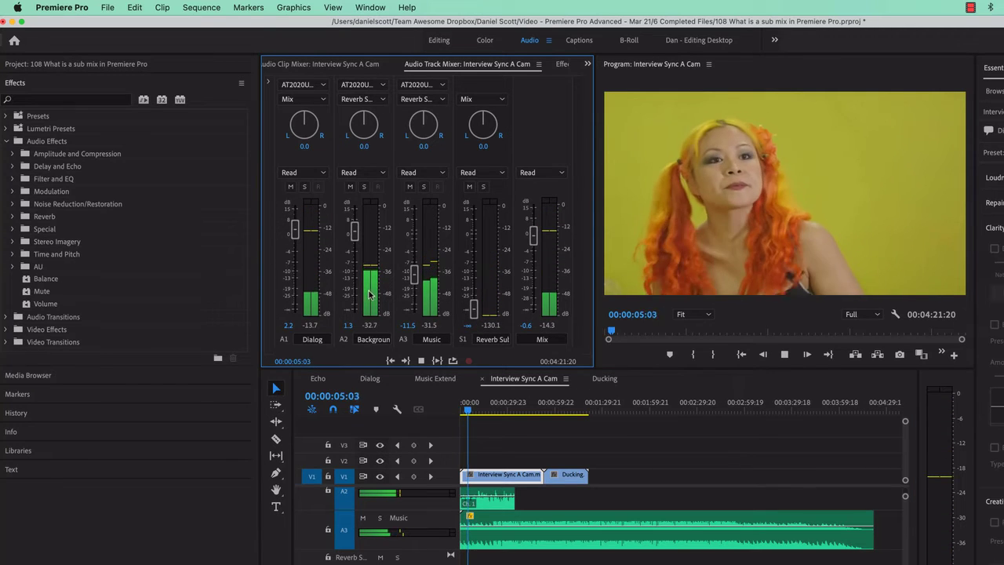
{"action": "left_click_drag", "start_coordinate": [474, 309], "coordinate": [474, 257]}
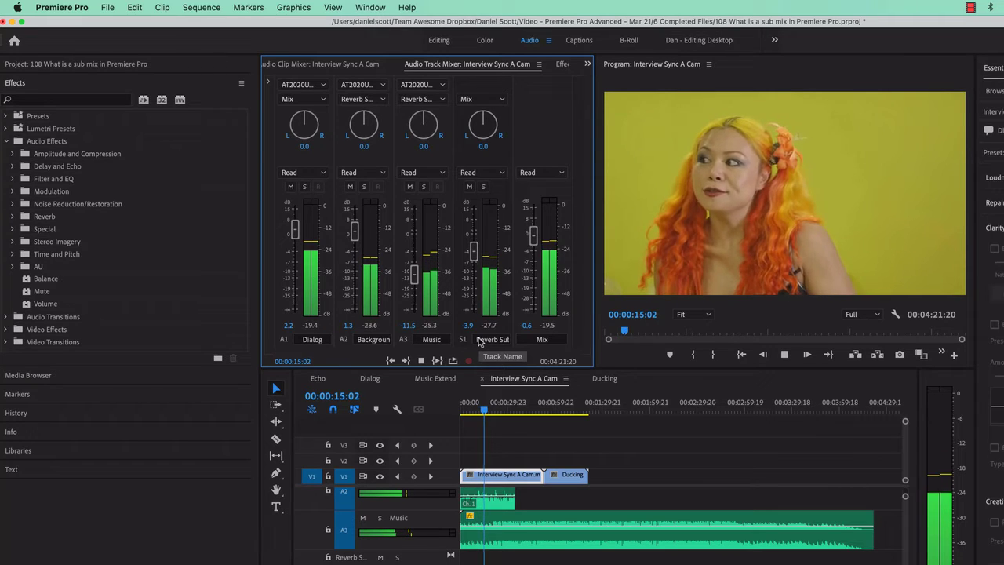
{"action": "key", "text": "space"}
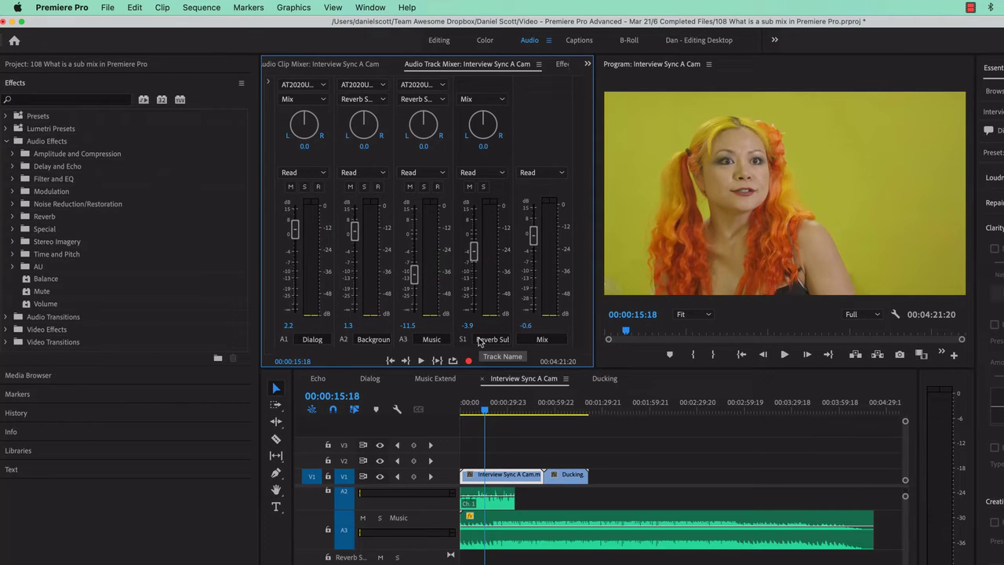
{"action": "key", "text": "space"}
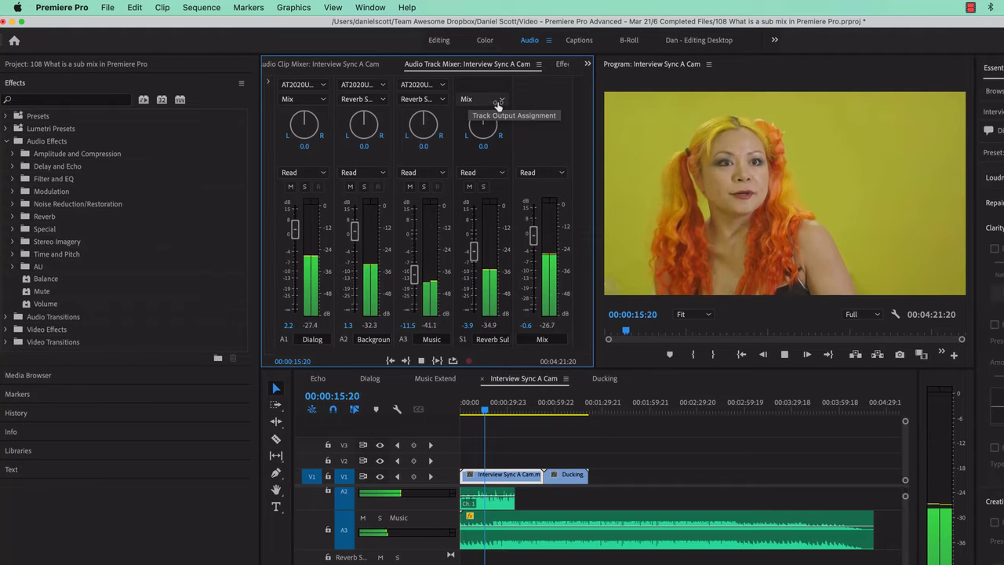
{"action": "key", "text": "space"}
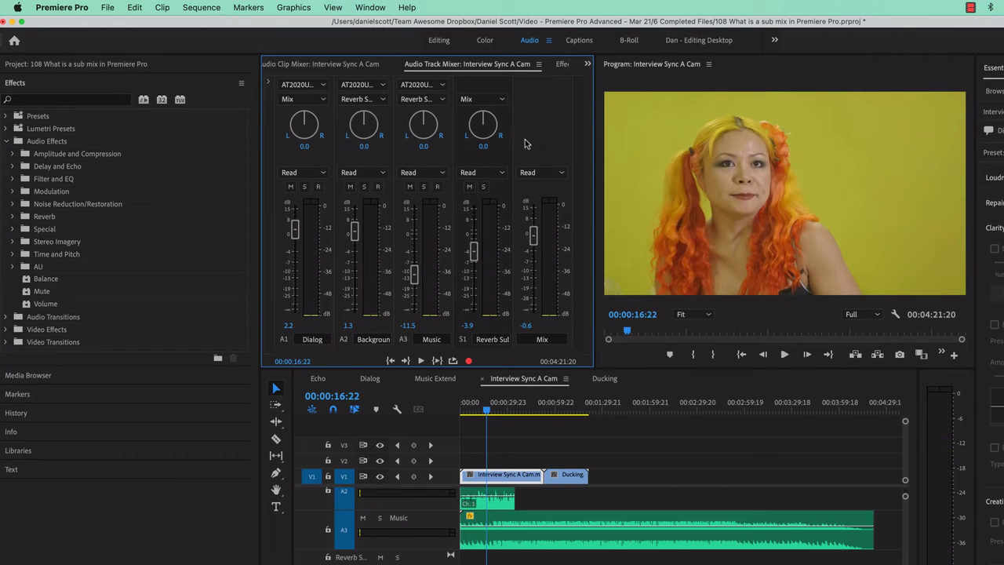
- Add a Convolution Reverb effect to the first slot of the Reverb Submix track and open its editor
{"action": "left_click", "coordinate": [269, 82]}
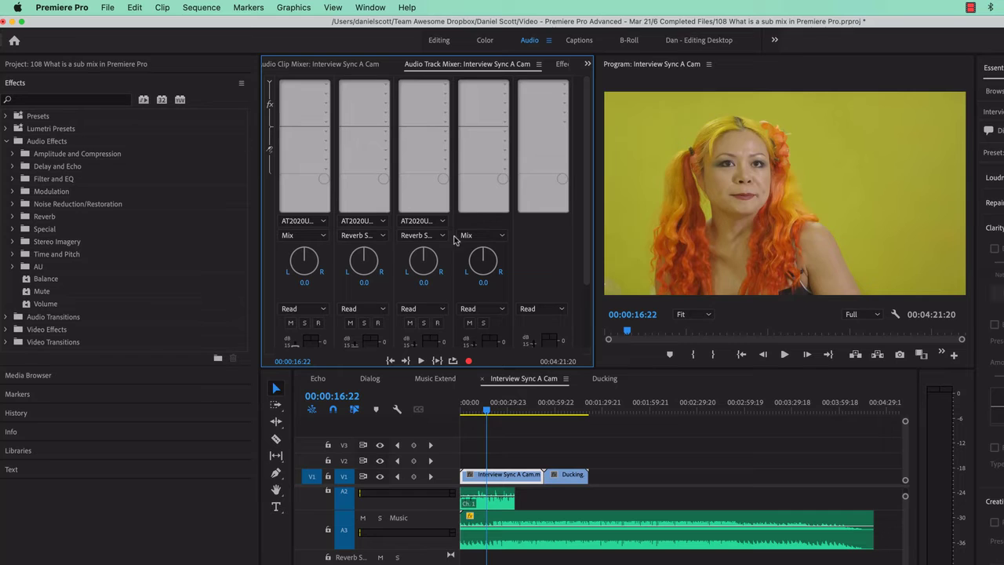
{"action": "left_click", "coordinate": [505, 85]}
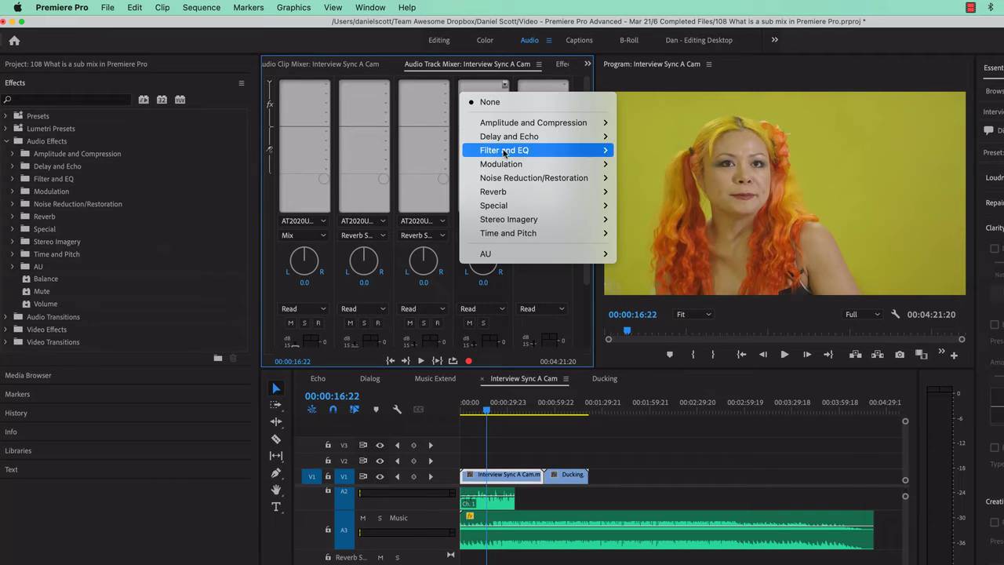
{"action": "mouse_move", "coordinate": [523, 135]}
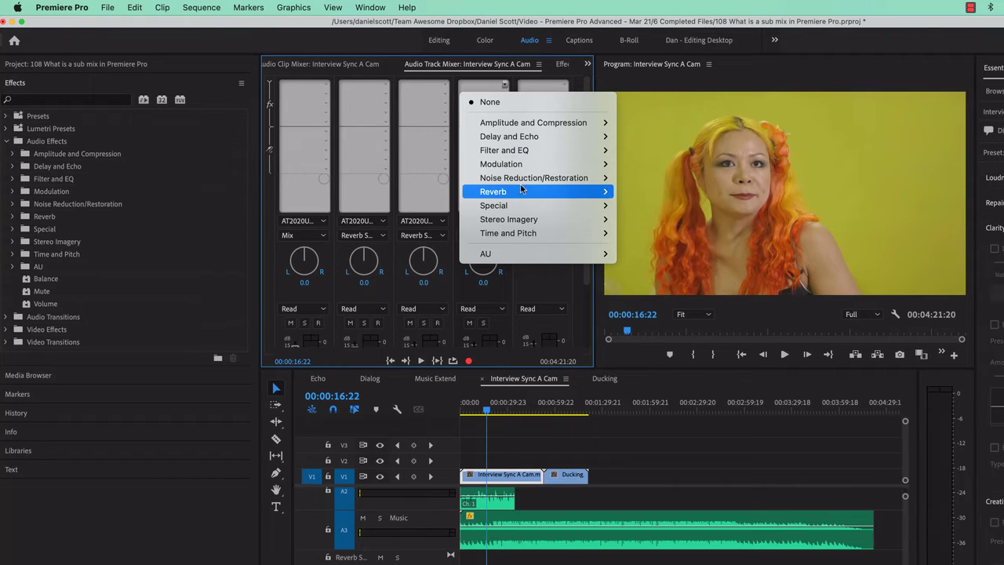
{"action": "mouse_move", "coordinate": [522, 192]}
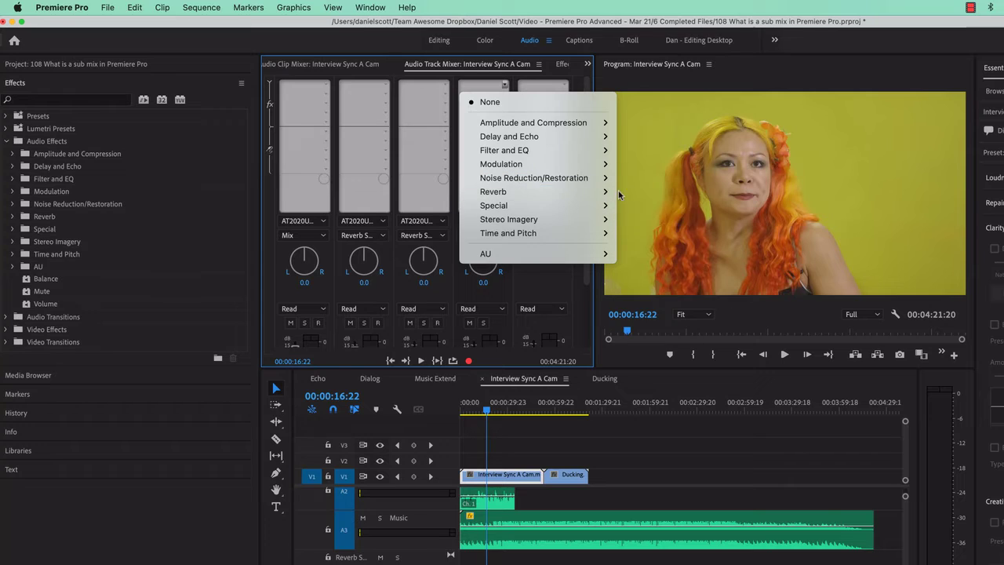
{"action": "left_click", "coordinate": [659, 192]}
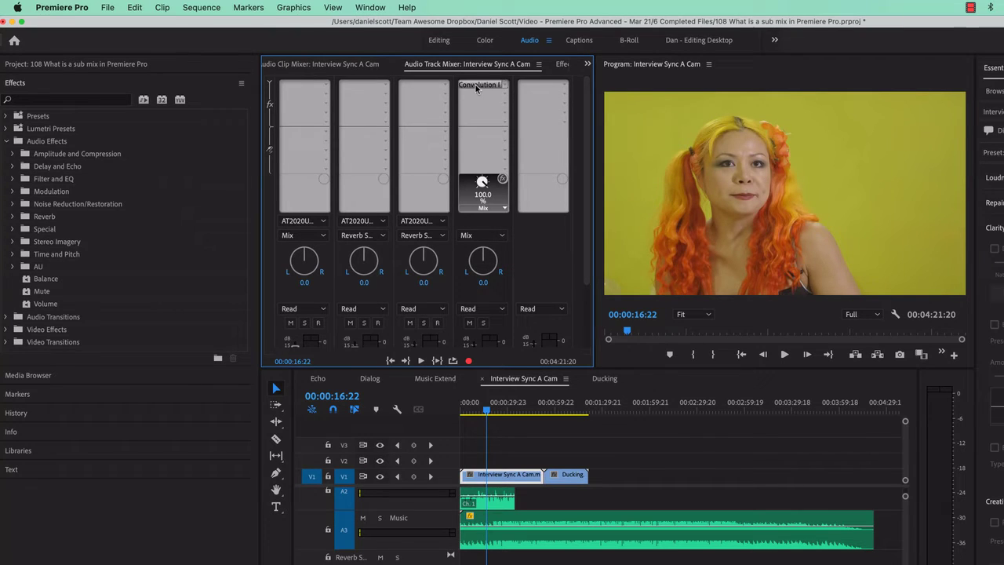
{"action": "double_click", "coordinate": [476, 86]}
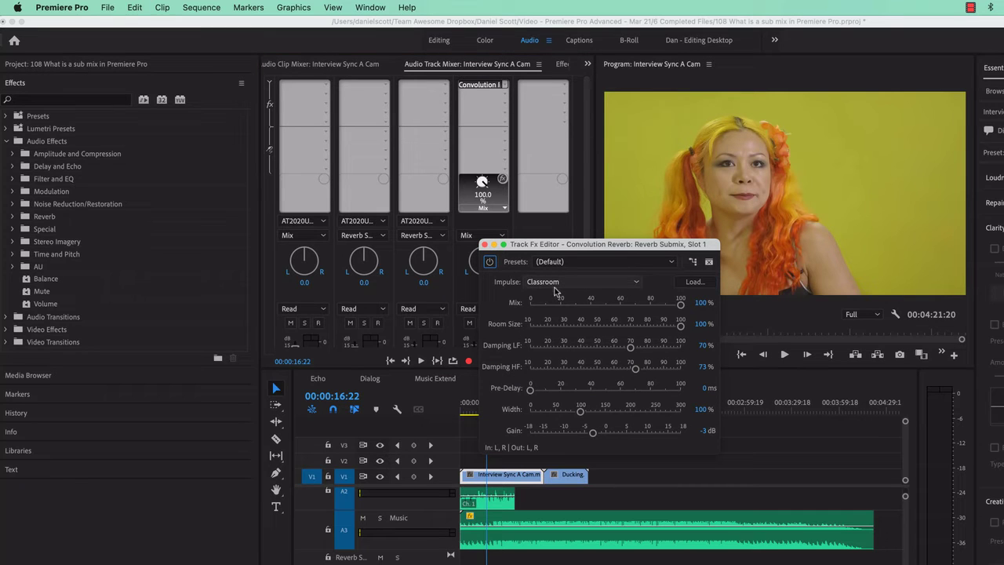
- During playback, mute the Dialog track and raise the Reverb Submix level to 11.5 dB
{"action": "key", "text": "space"}
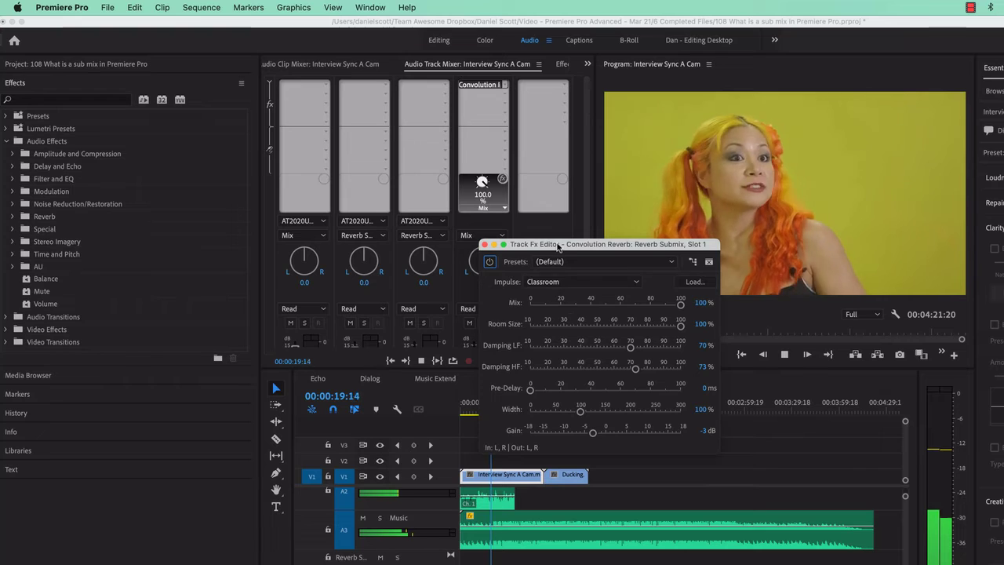
{"action": "left_click_drag", "start_coordinate": [558, 248], "coordinate": [669, 171]}
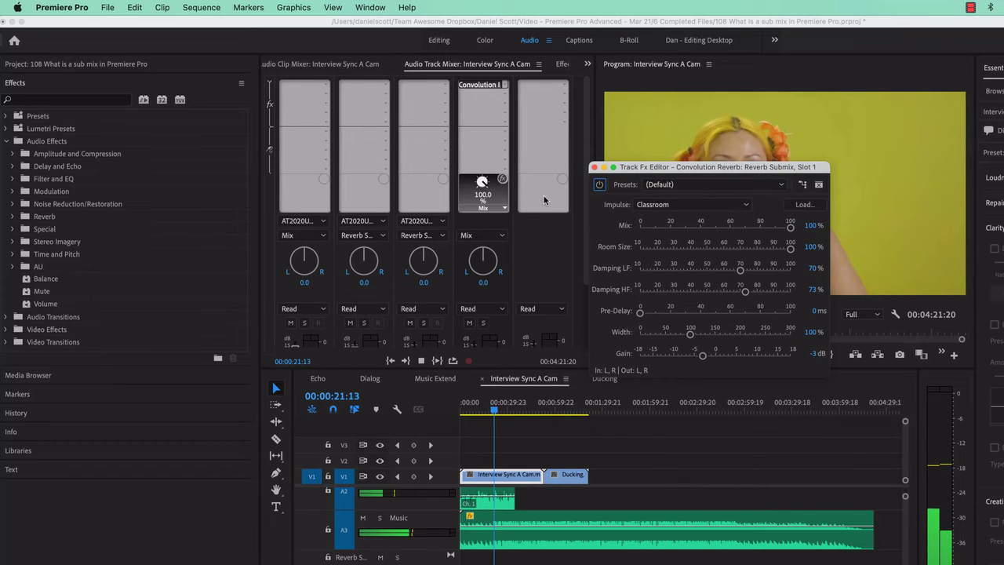
{"action": "scroll", "coordinate": [572, 227], "scroll_direction": "down", "scroll_amount": 1}
{"action": "scroll", "coordinate": [548, 236], "scroll_direction": "down", "scroll_amount": 3}
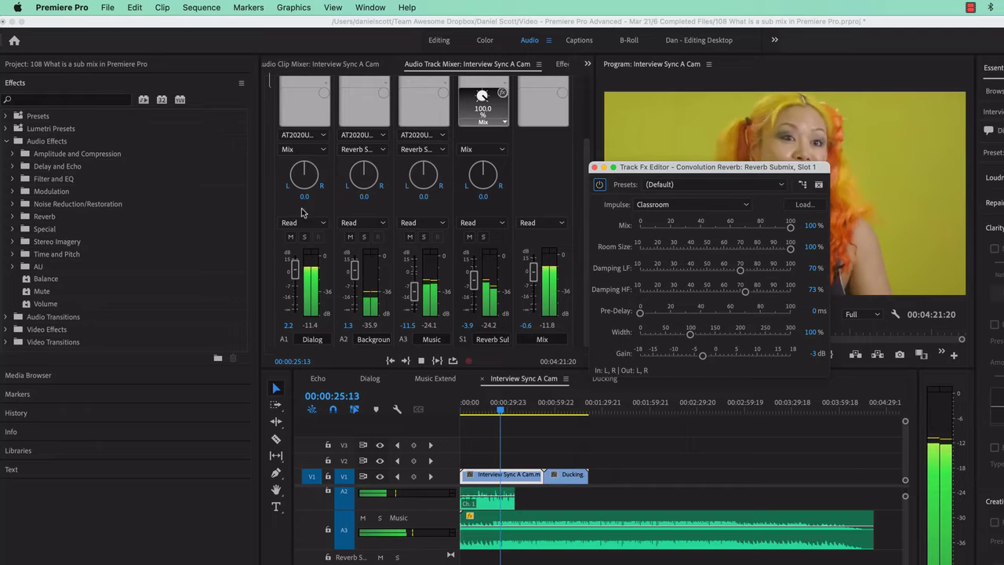
{"action": "left_click", "coordinate": [289, 237]}
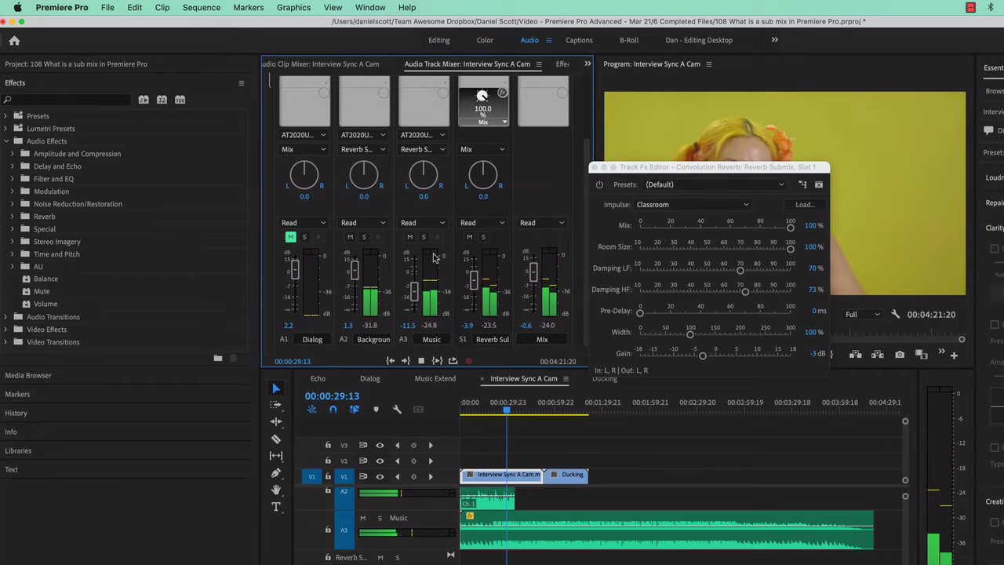
{"action": "left_click_drag", "start_coordinate": [473, 279], "coordinate": [475, 266]}
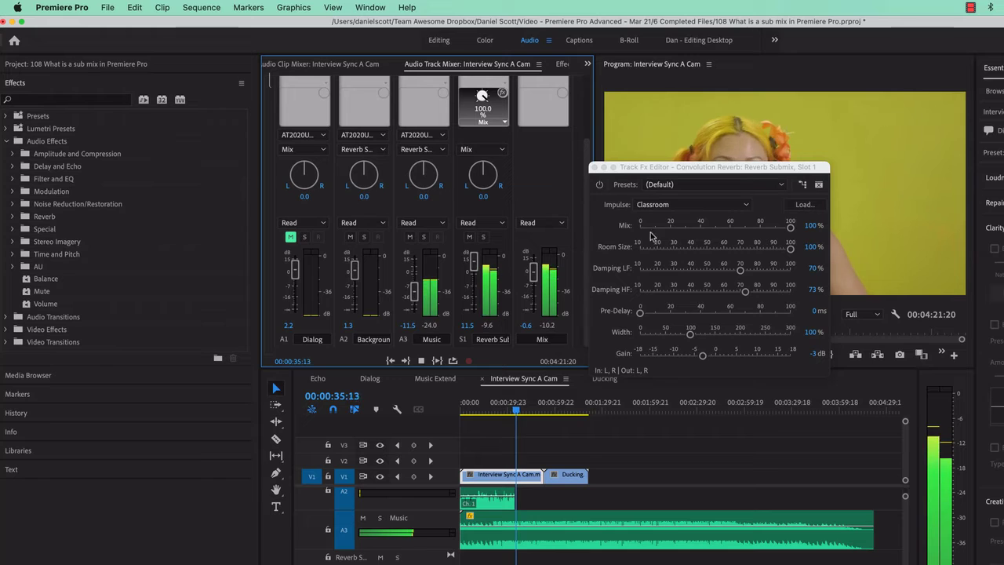
- Play the sequence from near the start and compare the sound with the Convolution Reverb bypassed and active
{"action": "left_click", "coordinate": [600, 185]}
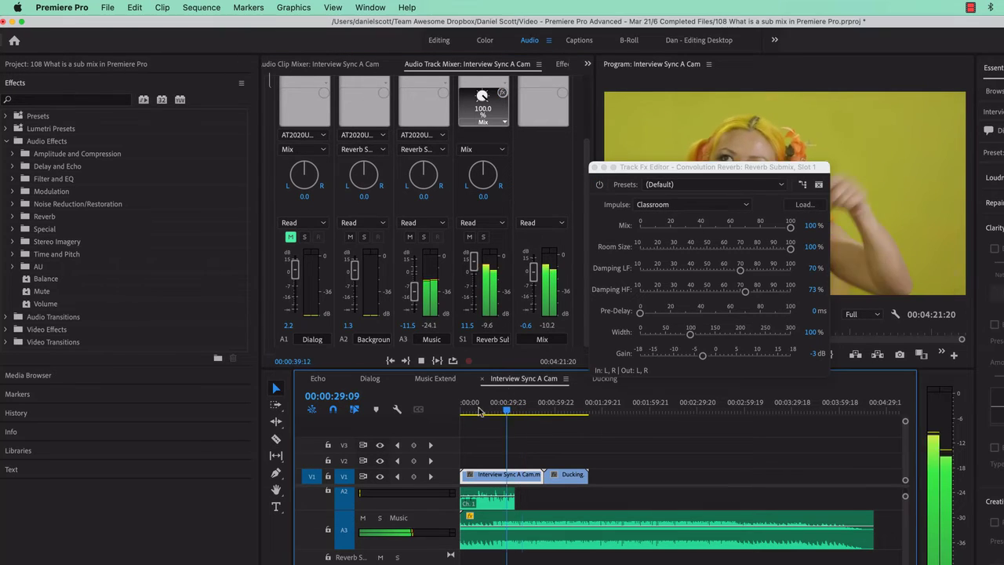
{"action": "key", "text": "space"}
{"action": "left_click", "coordinate": [673, 206]}
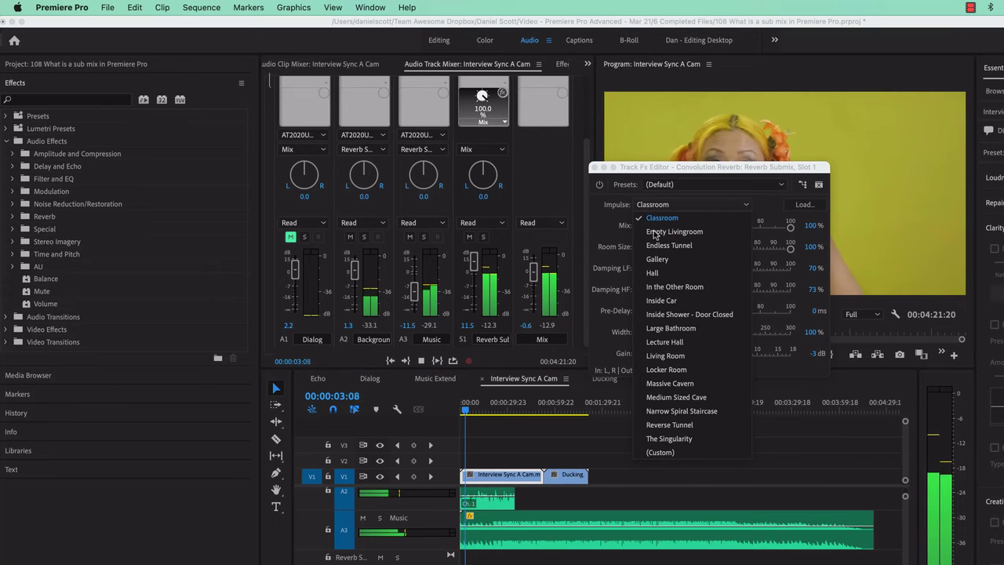
{"action": "left_click", "coordinate": [629, 225]}
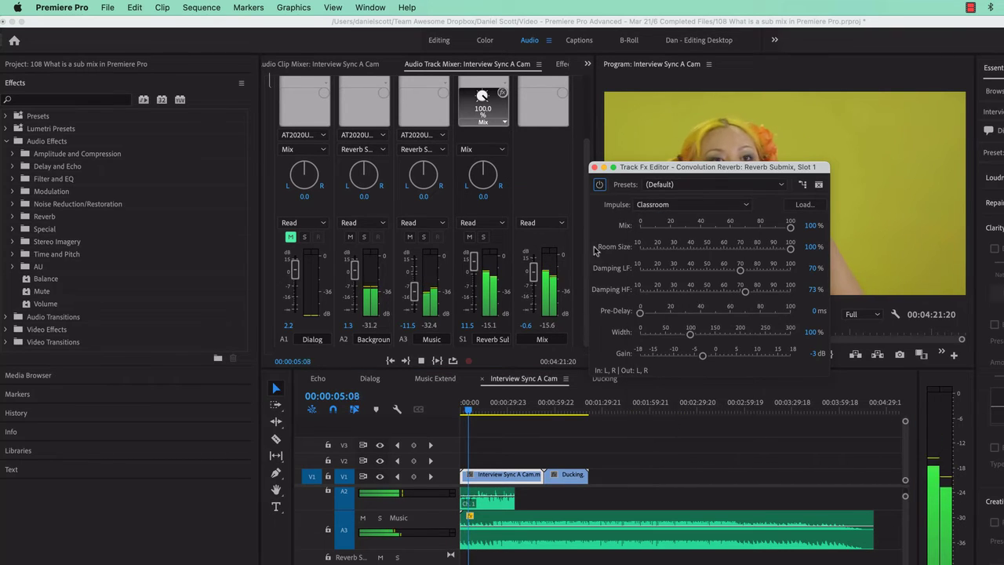
{"action": "left_click", "coordinate": [600, 186]}
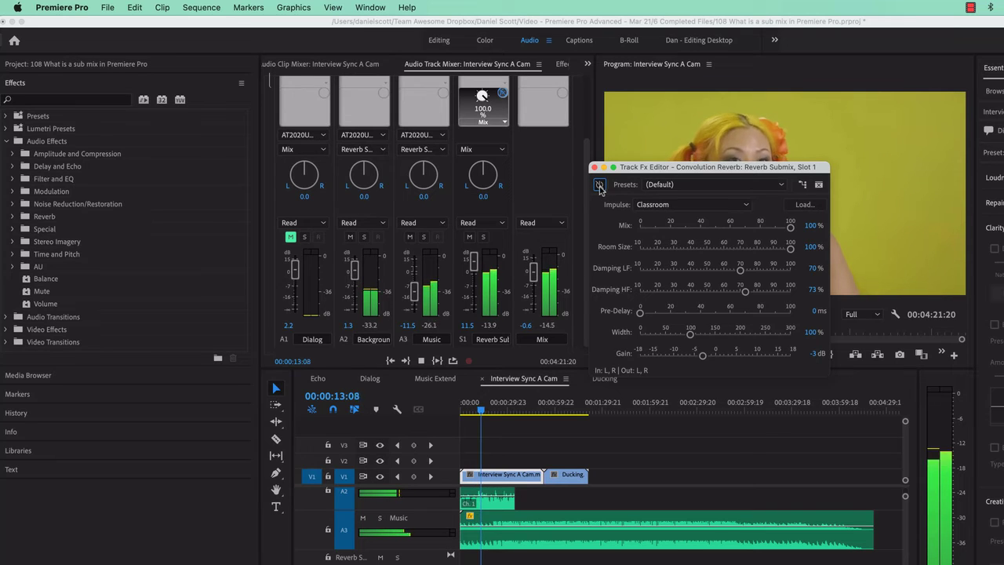
{"action": "left_click", "coordinate": [600, 185]}
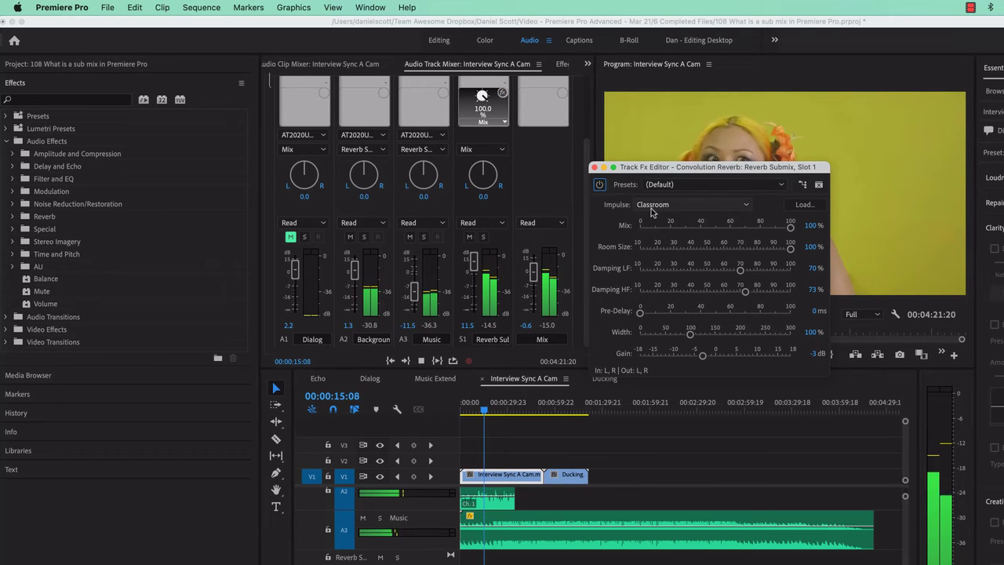
{"action": "key", "text": "space"}
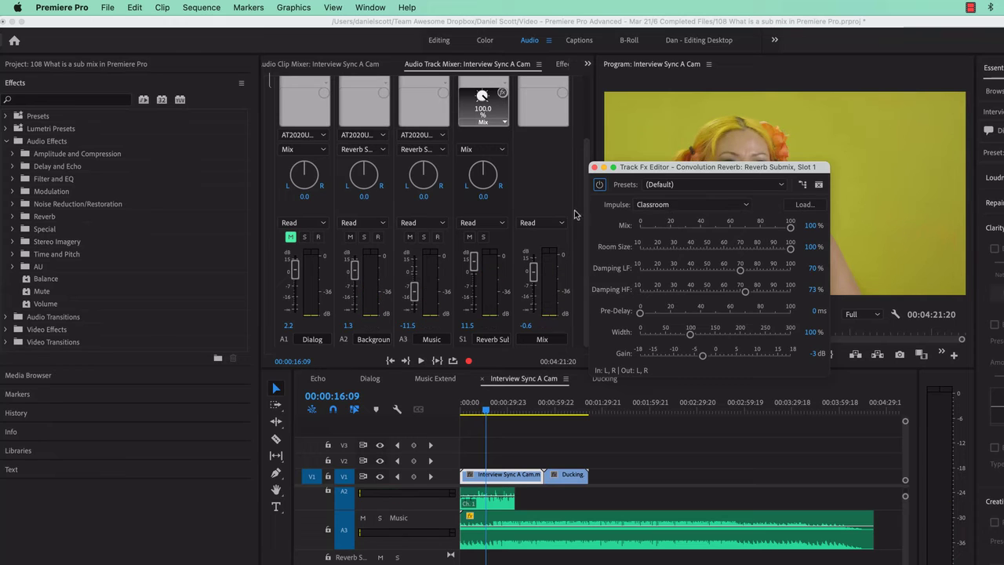
- Try the Living Room impulse in the Convolution Reverb, and settle on the Empty Livingroom impulse
{"action": "left_click", "coordinate": [683, 205]}
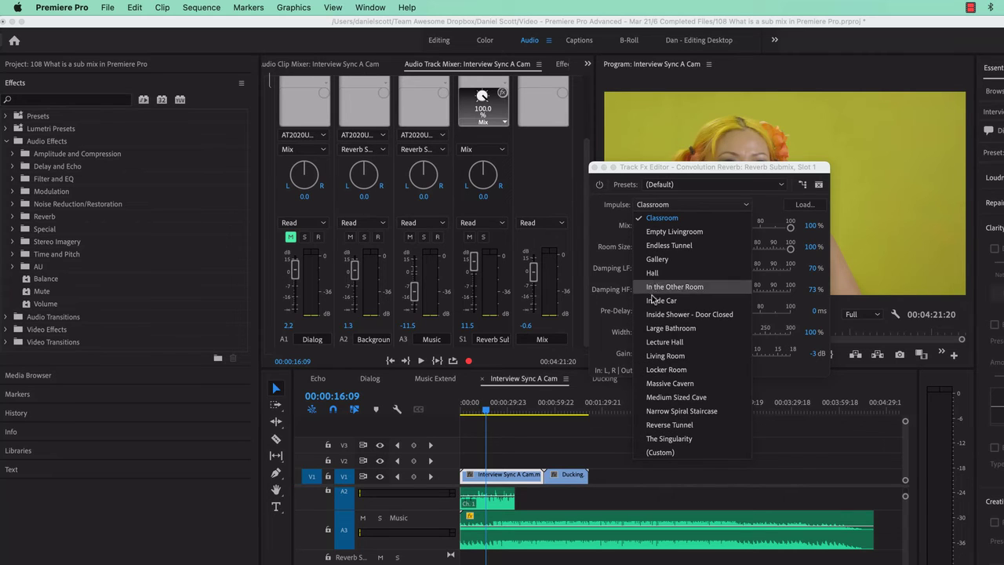
{"action": "left_click", "coordinate": [660, 357]}
{"action": "left_click", "coordinate": [669, 205]}
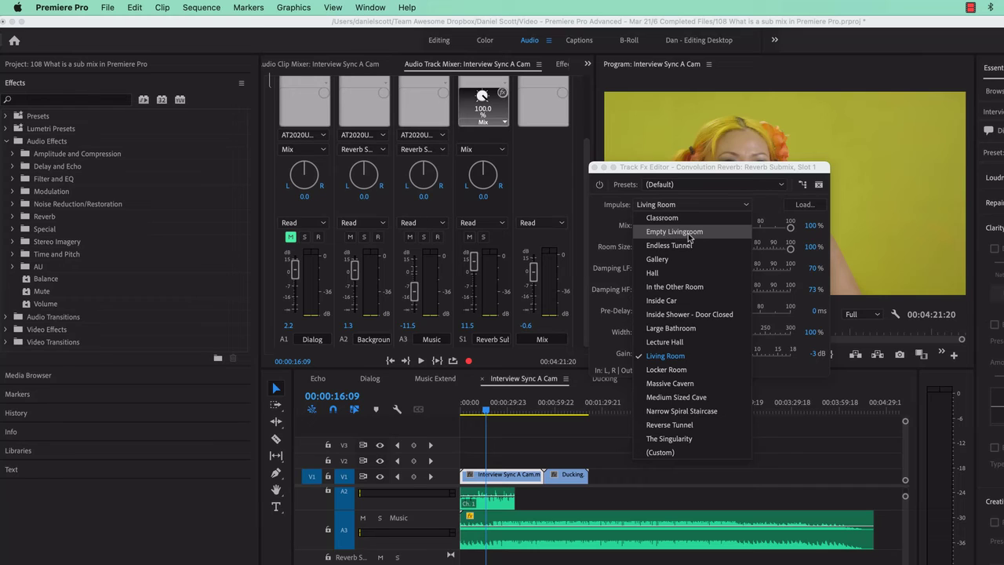
{"action": "left_click", "coordinate": [690, 234]}
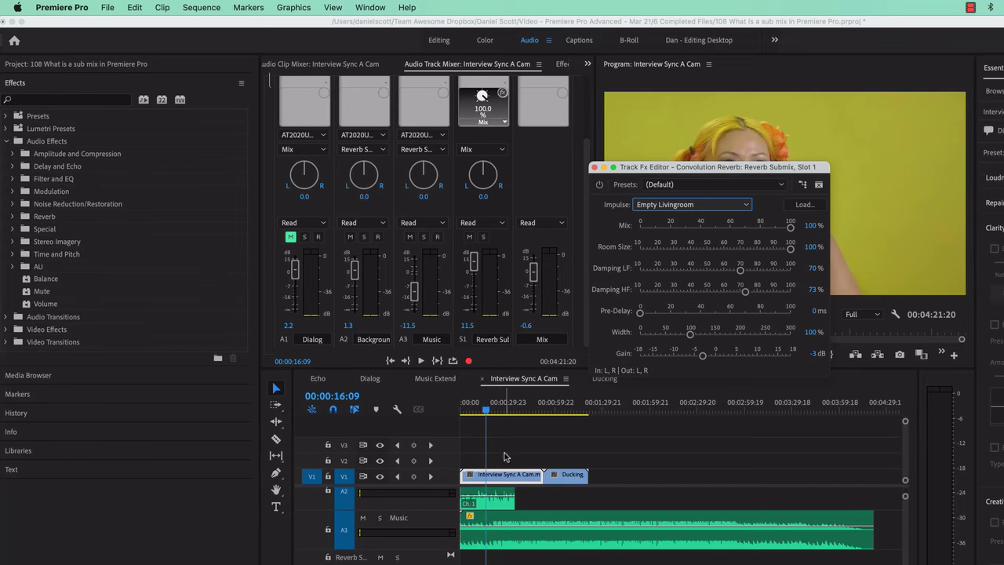
- Play the sequence from slightly earlier to hear the chosen impulse, and close the Convolution Reverb editor
{"action": "left_click", "coordinate": [481, 414]}
{"action": "key", "text": "space"}
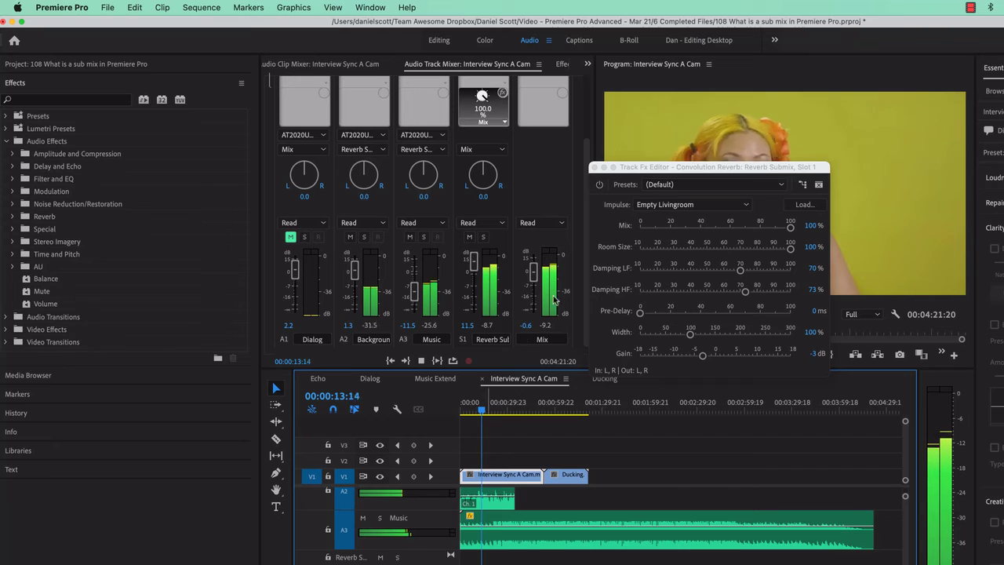
{"action": "left_click", "coordinate": [594, 168]}
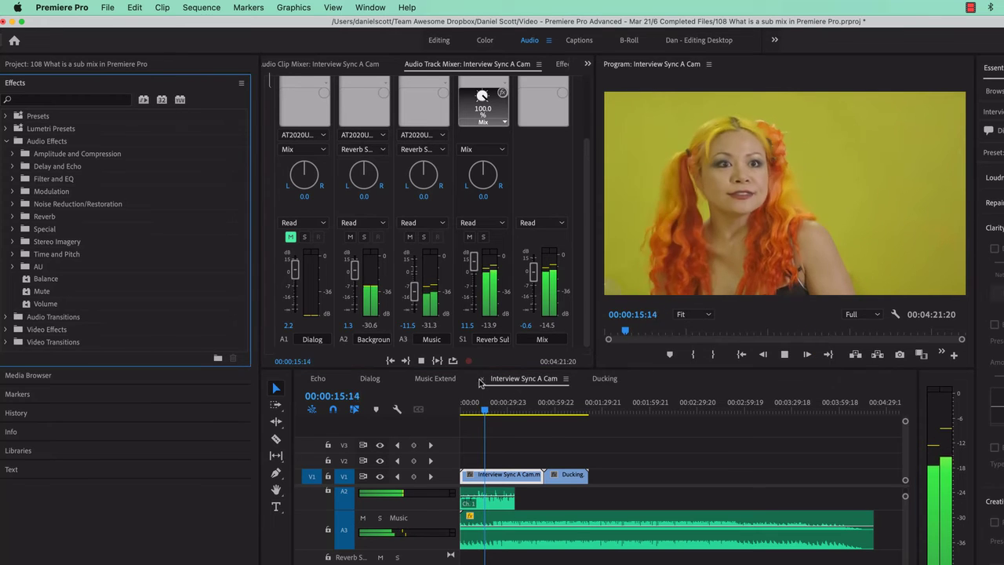
- Lower the Reverb Submix level during playback and set it to exactly 0 dB
{"action": "left_click_drag", "start_coordinate": [473, 262], "coordinate": [474, 273]}
{"action": "left_click", "coordinate": [467, 324]}
{"action": "type", "text": "0"}
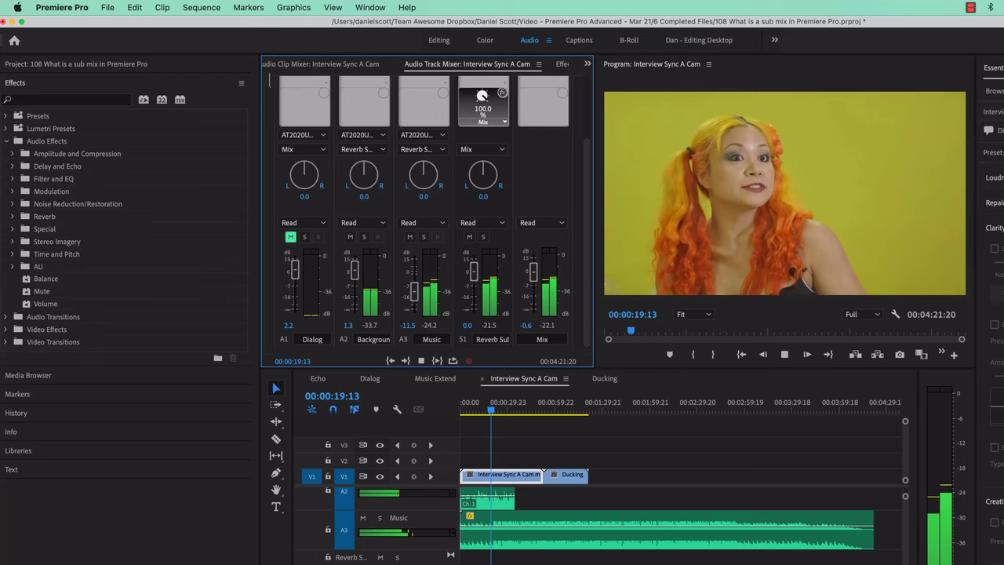
{"action": "key", "text": "Return"}
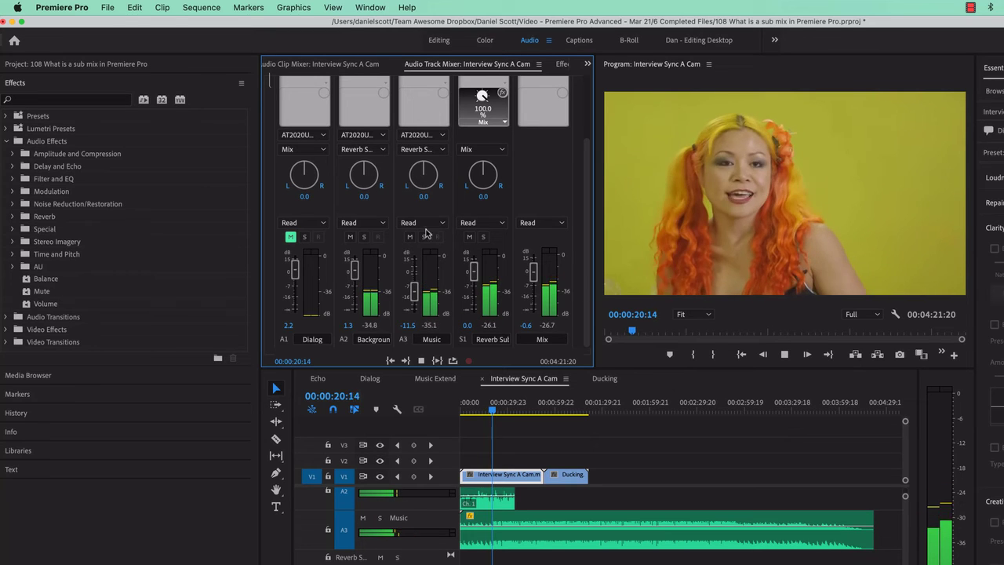
- Unmute the Dialog track, lower the Reverb Submix level to -1.8 dB while listening, and stop playback
{"action": "left_click", "coordinate": [290, 237]}
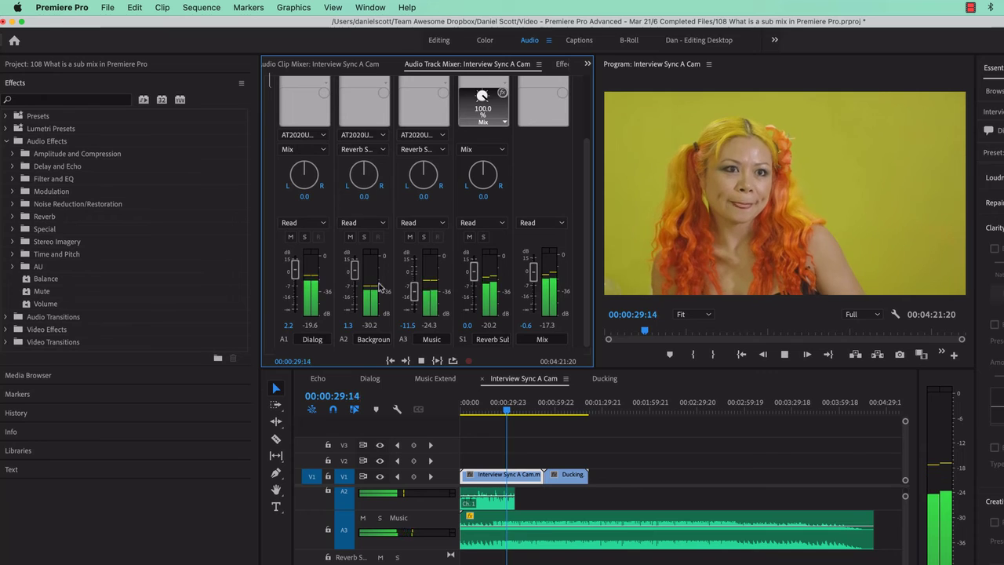
{"action": "left_click_drag", "start_coordinate": [474, 273], "coordinate": [473, 284]}
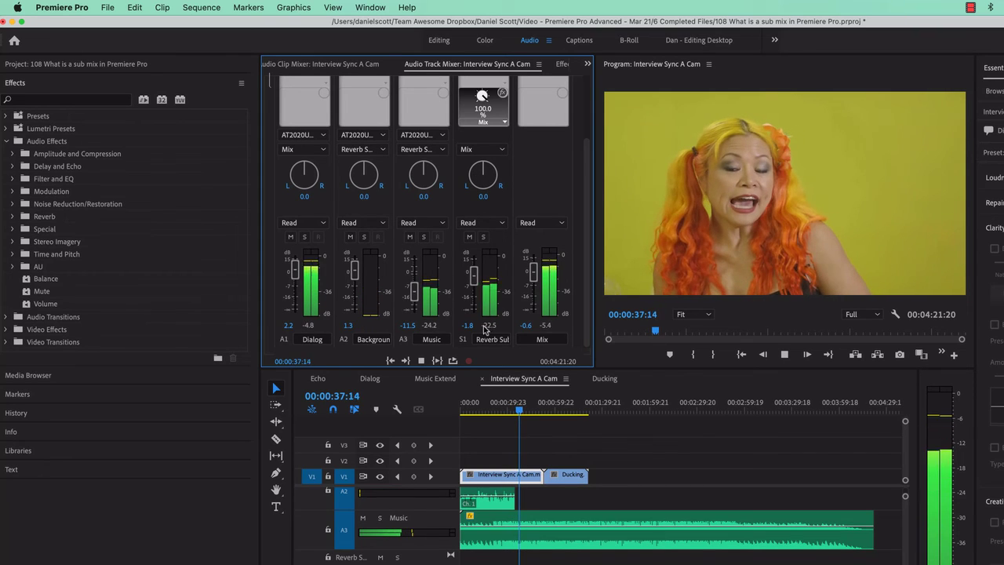
{"action": "key", "text": "space"}
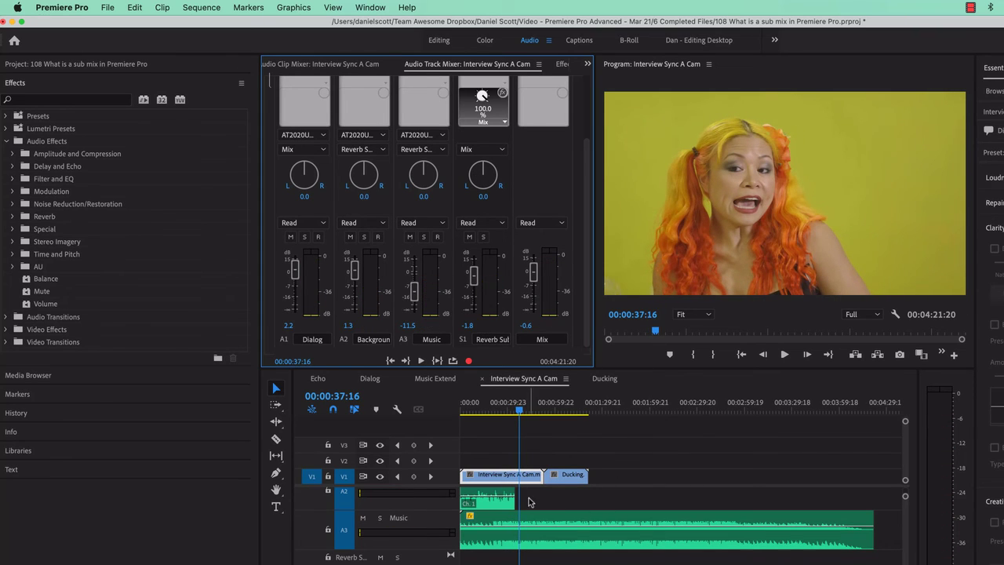